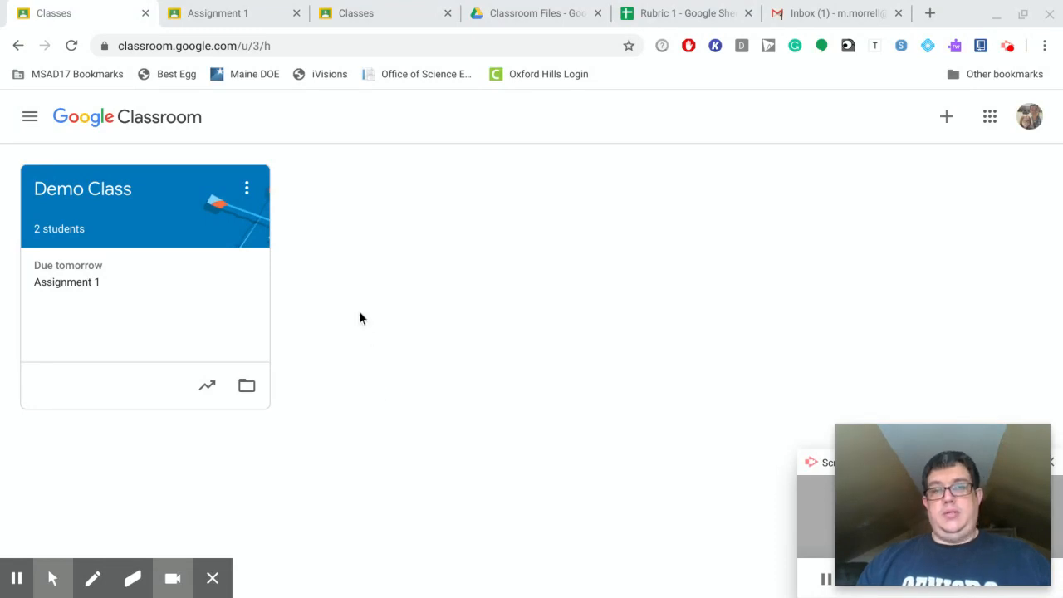
Step: Create a new assignment in the Demo Class classwork and title it "Assignment with Rubric"
click(108, 196)
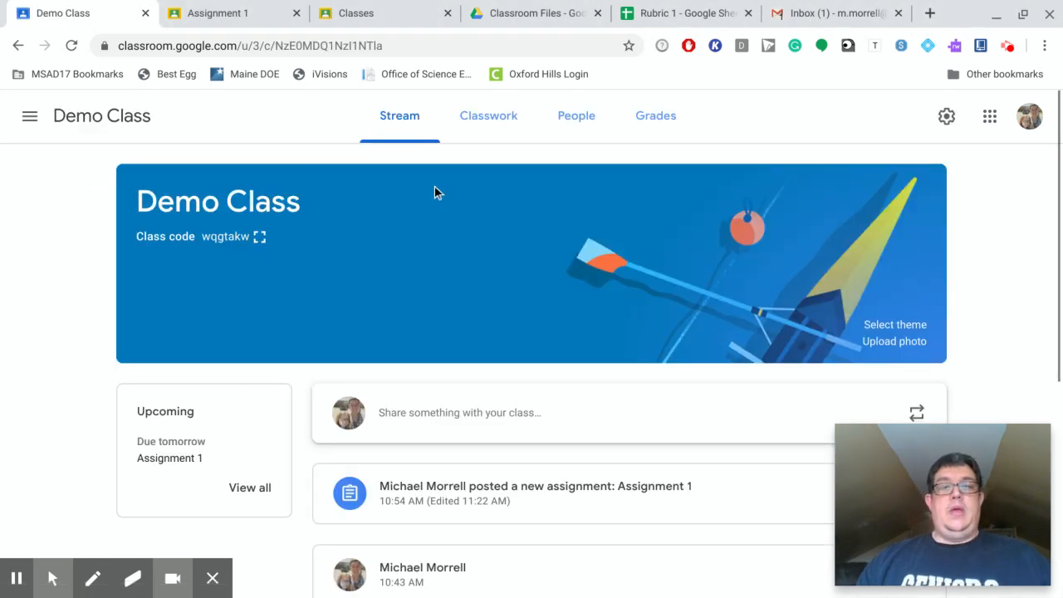
click(498, 122)
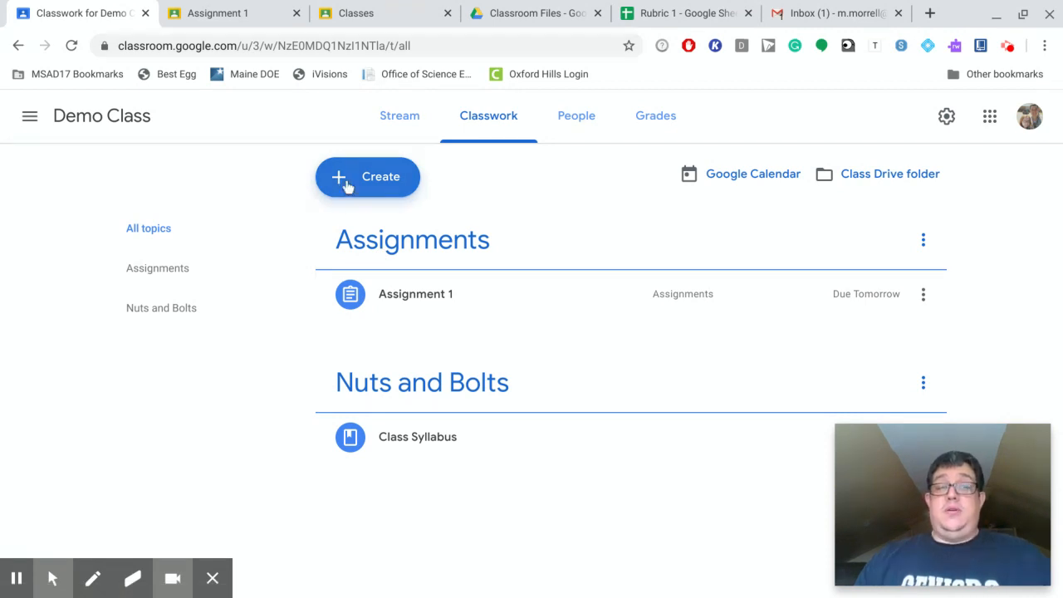
click(346, 179)
click(368, 222)
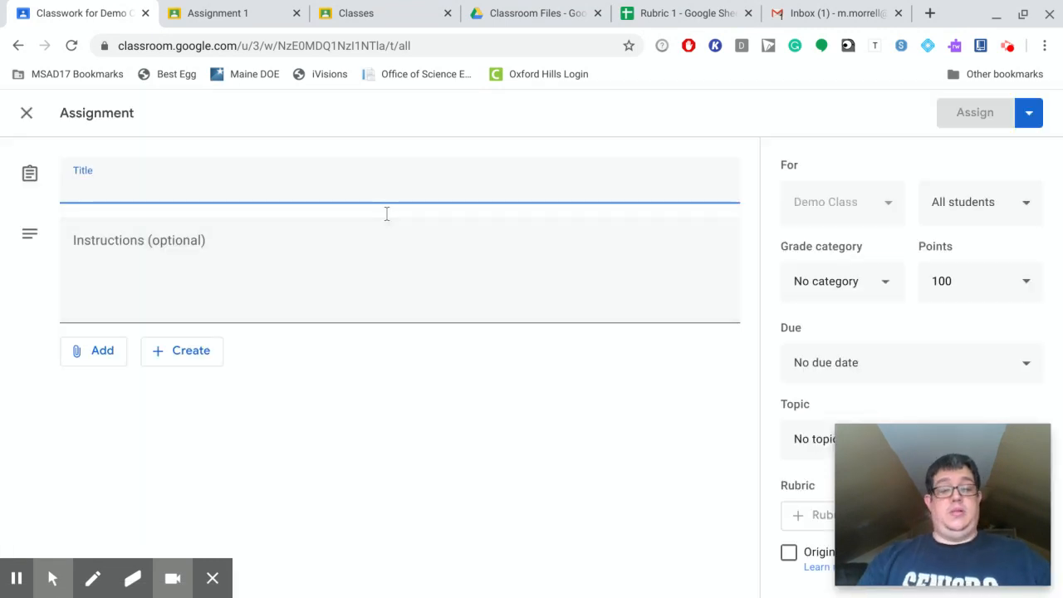
text(Assignment with Rubric)
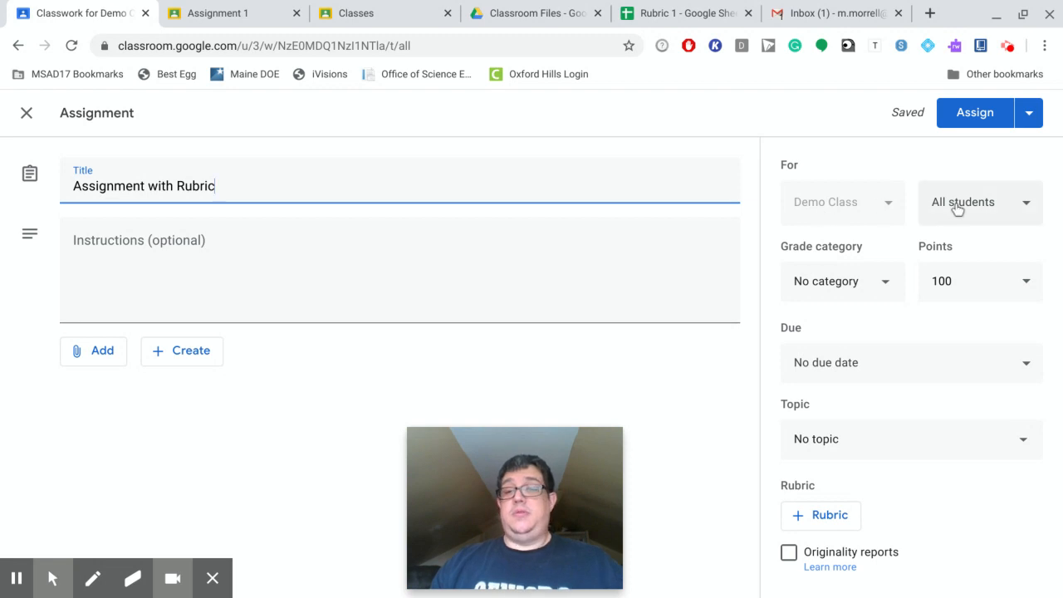
Step: Set the assignment's grade category to Assignments and its due date to Apr 22, 2020
click(878, 291)
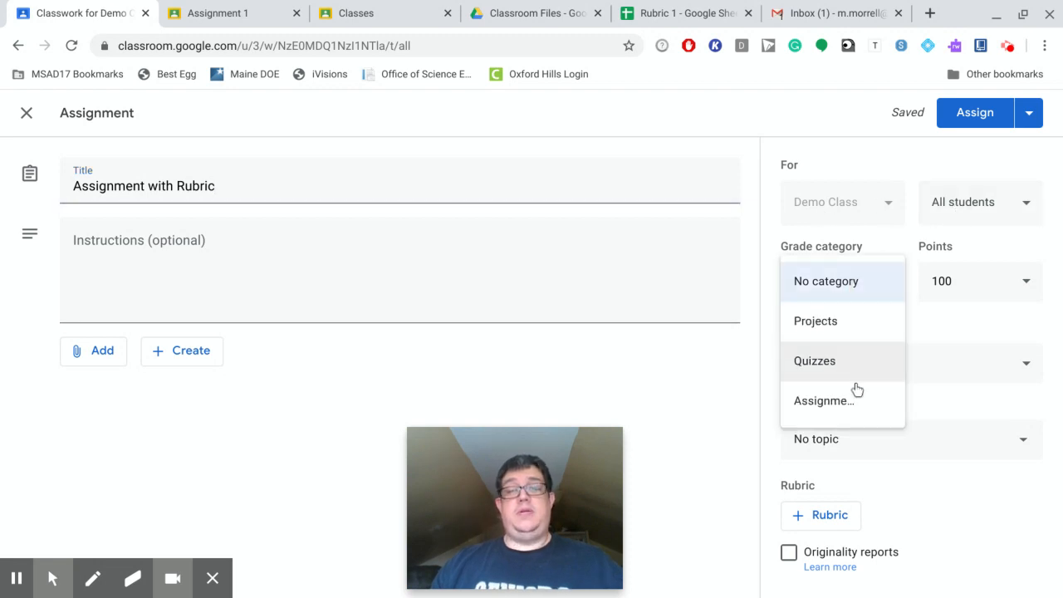
click(853, 402)
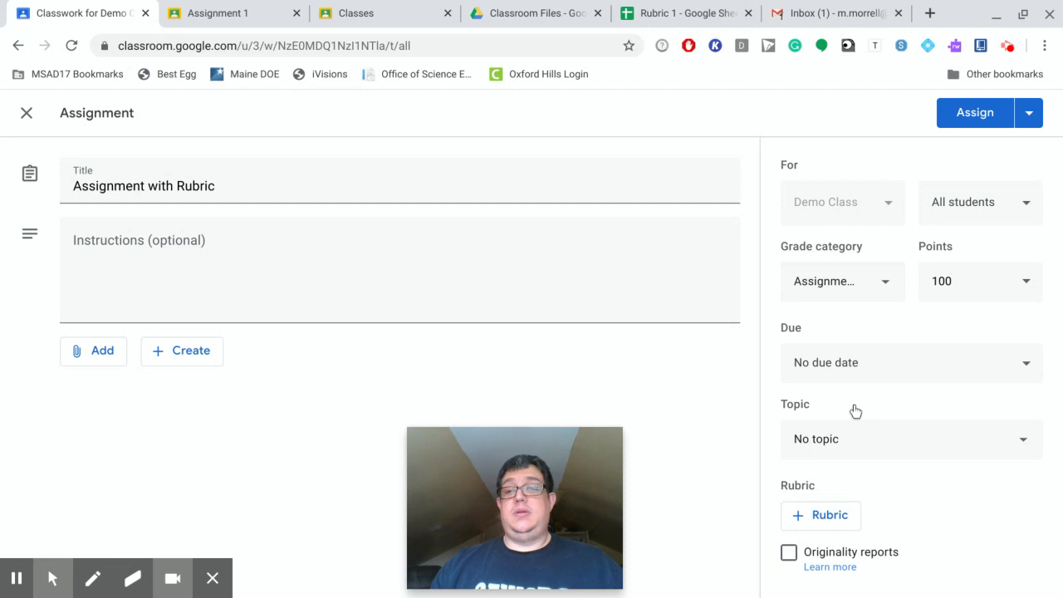
click(860, 370)
click(866, 429)
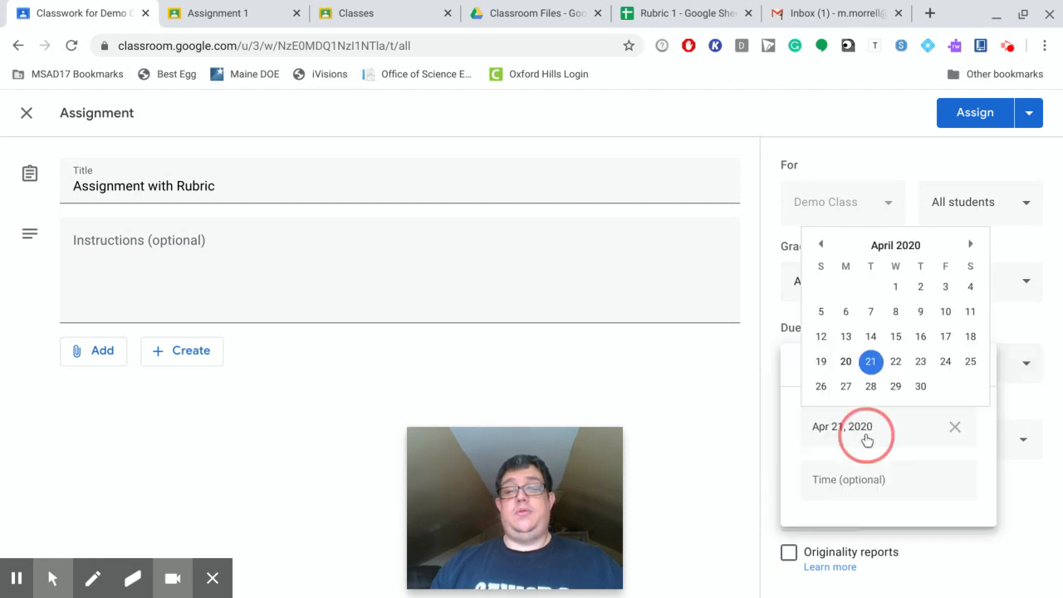
click(897, 361)
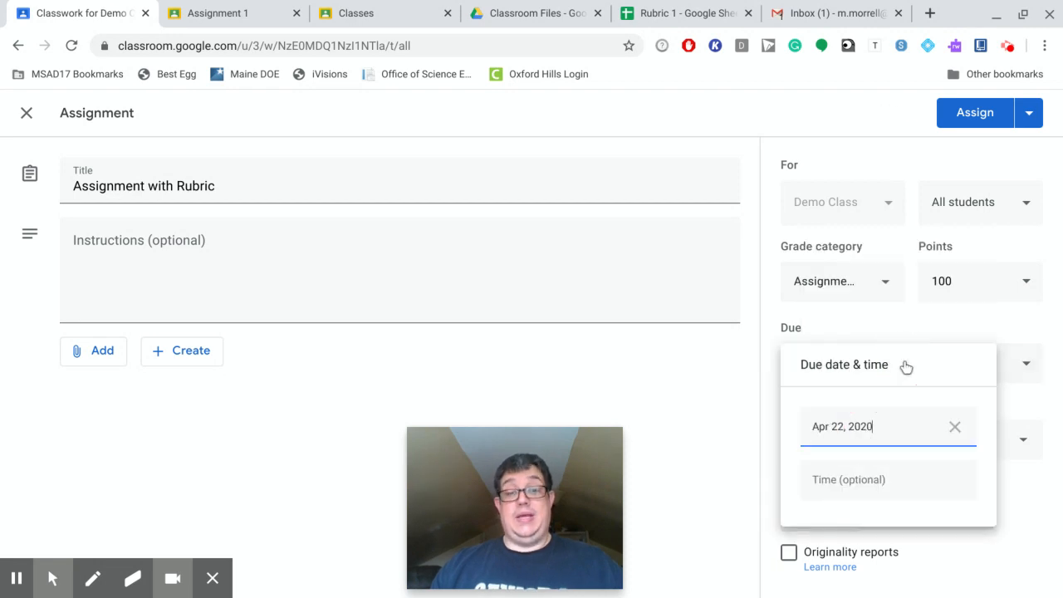
Step: File the assignment under the Assignments topic and start creating a new rubric for it
click(1027, 428)
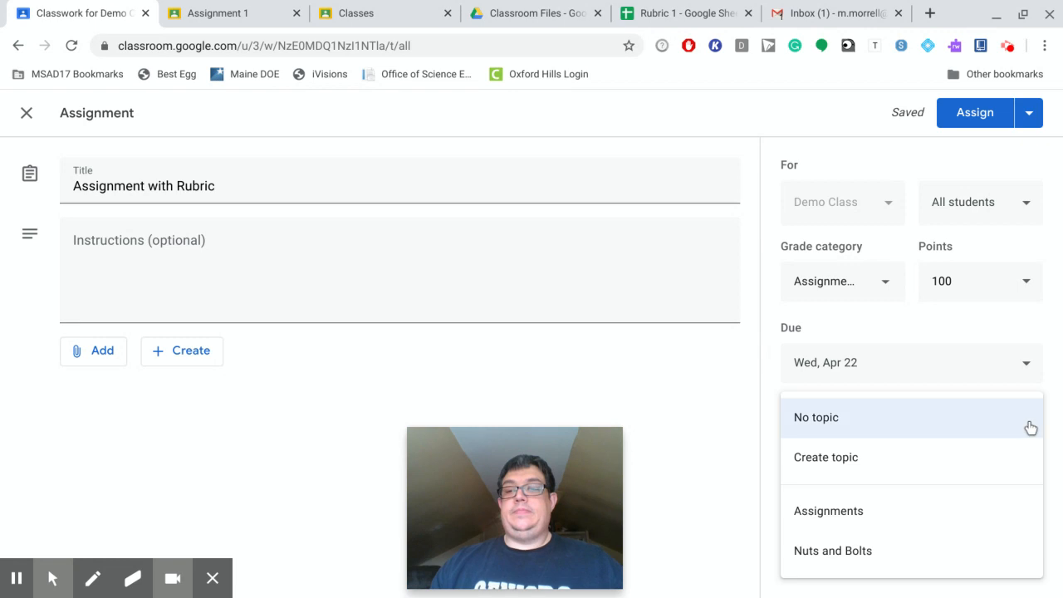
click(928, 513)
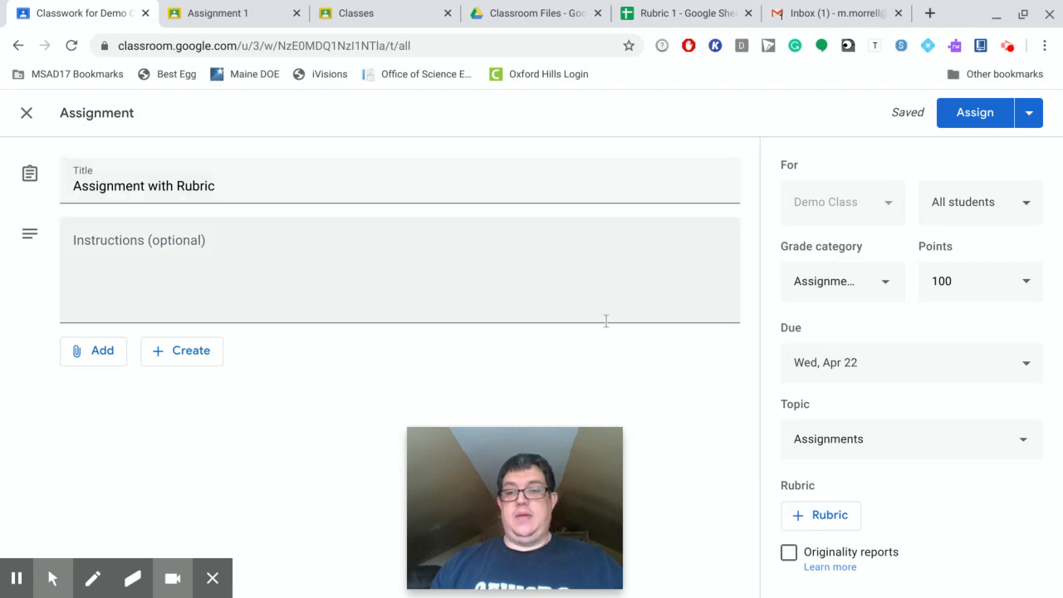
click(826, 523)
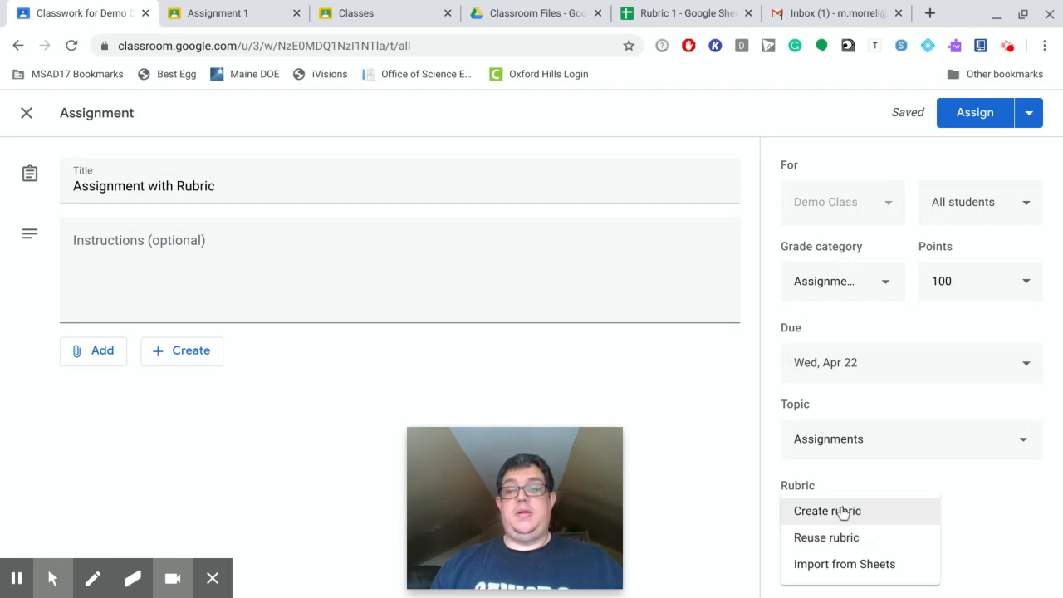
click(841, 511)
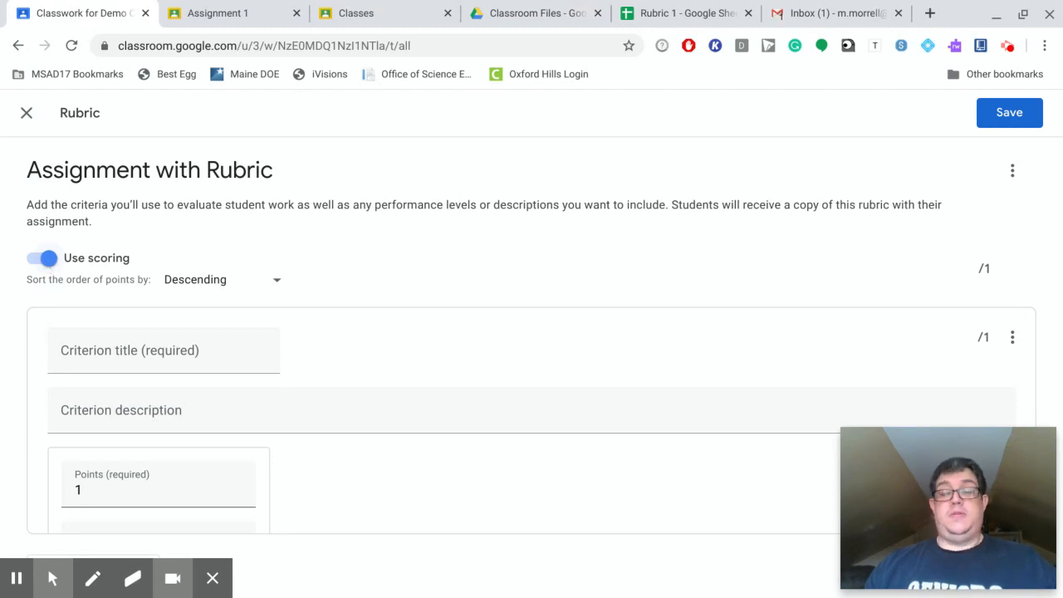
Step: Turn the rubric's scoring off and switch it back on
click(50, 259)
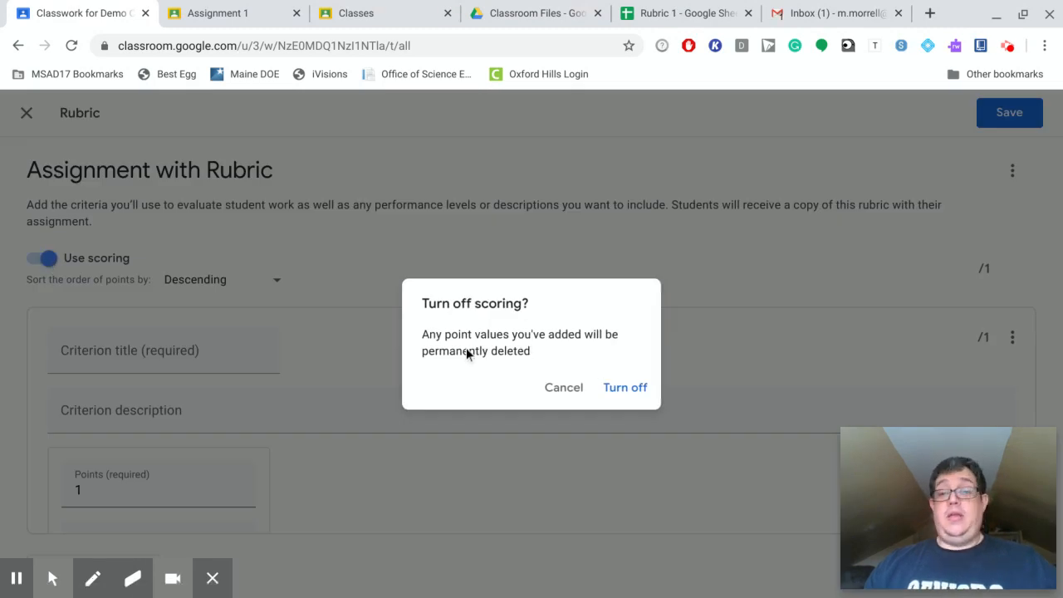
click(621, 390)
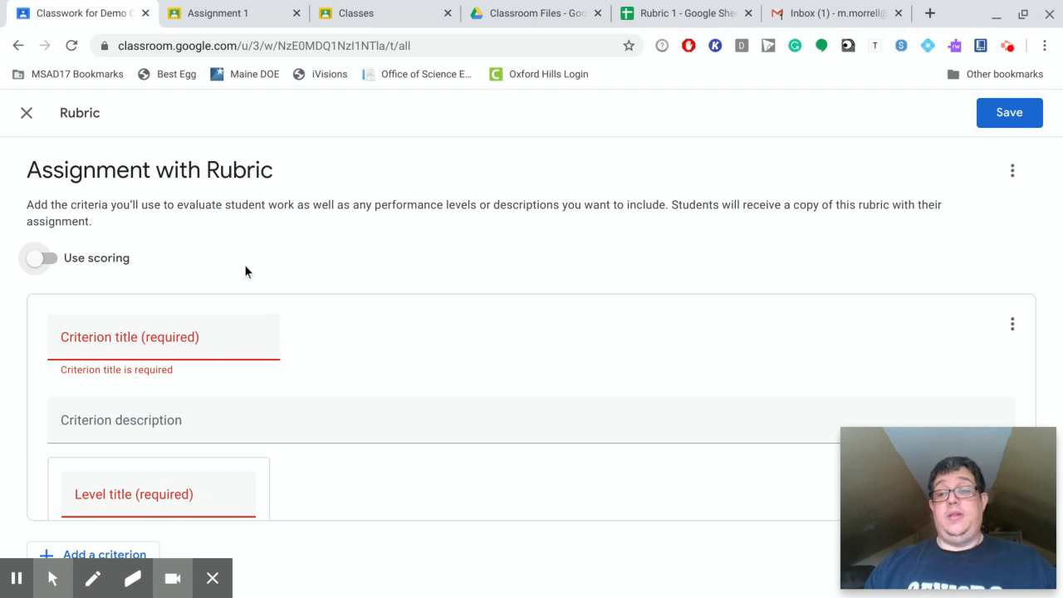
click(35, 264)
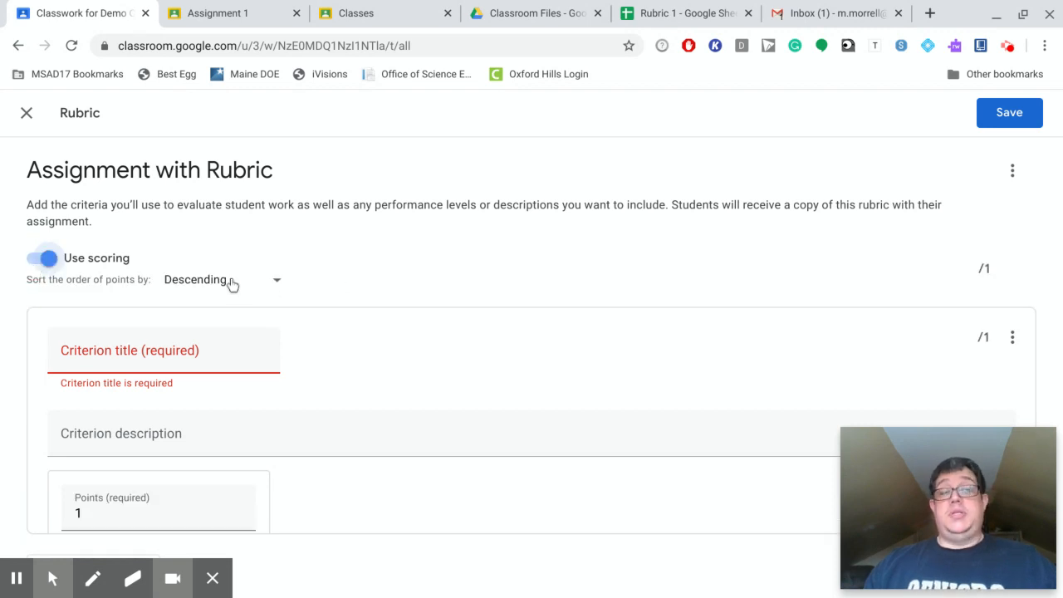
Step: Title the first criterion "Style" and describe it as "How well you styled your assignment"
scroll(416, 363, down, 1)
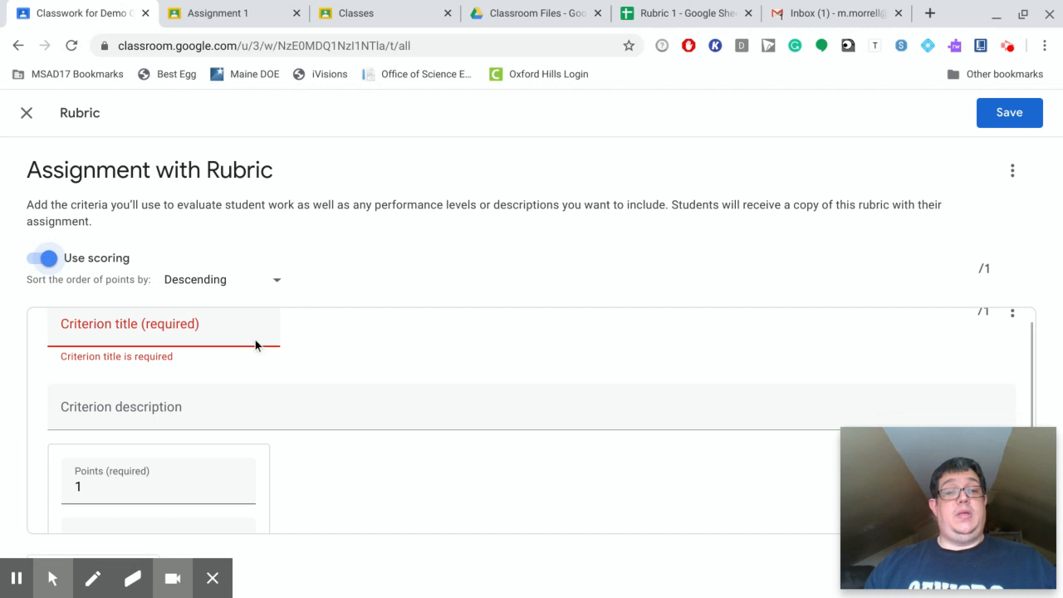
click(157, 333)
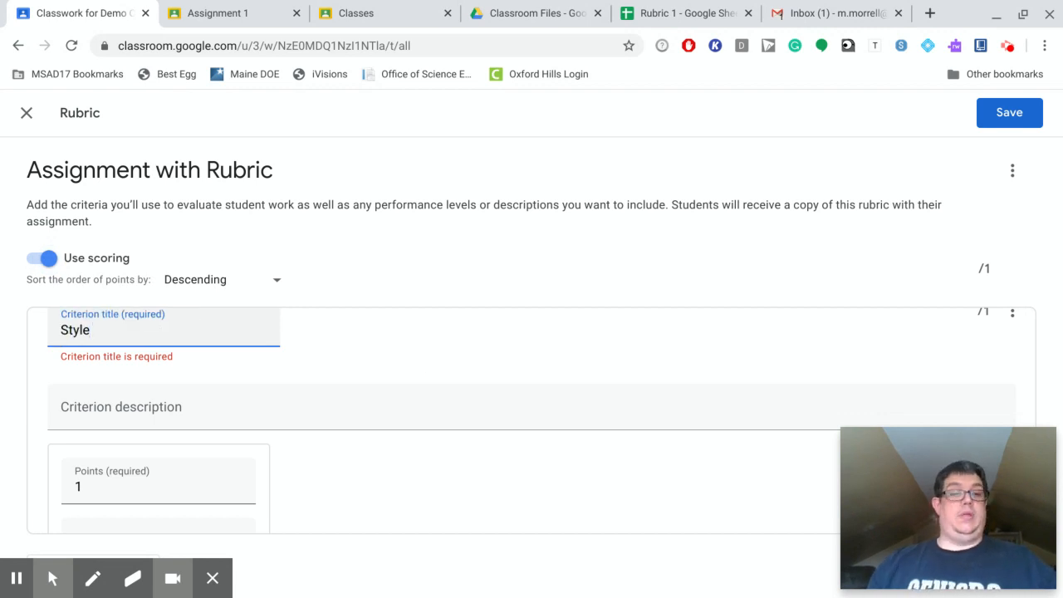
scroll(171, 341, down, 1)
click(185, 371)
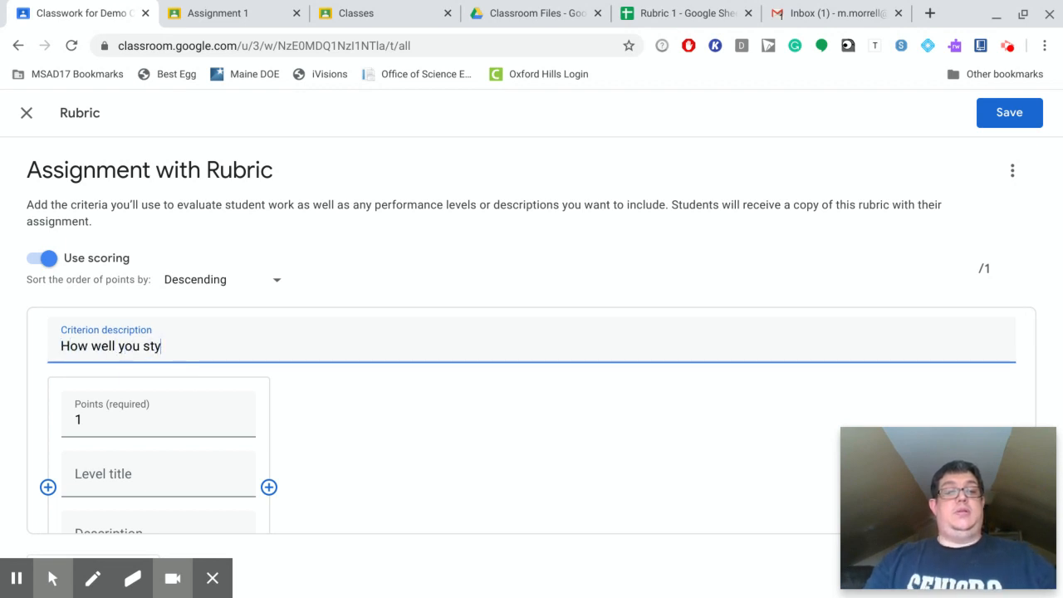
text(How well you styled your assignment)
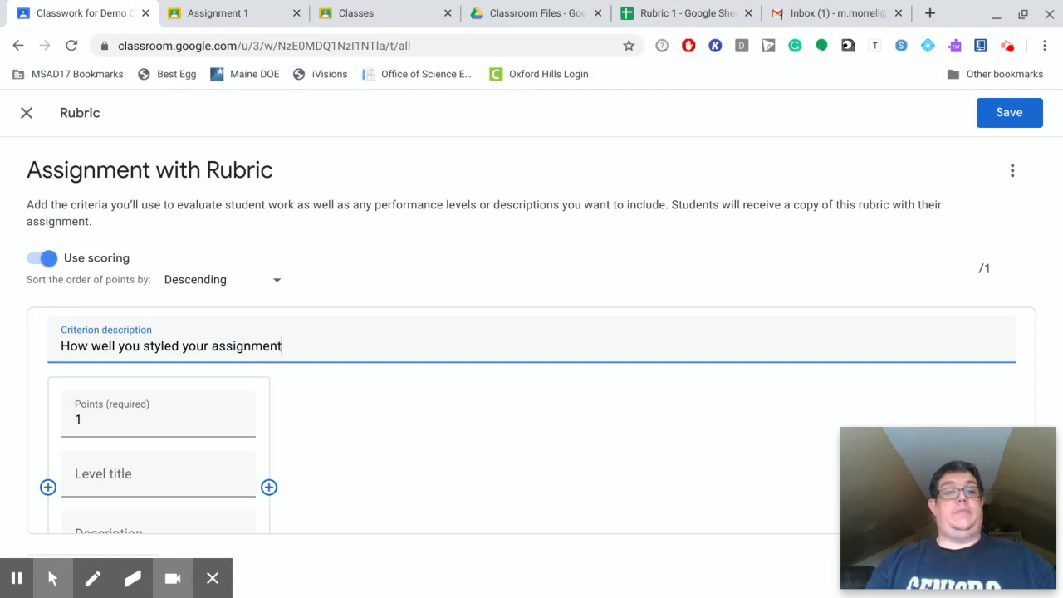
Step: Add a second and a third level to the Style criterion, worth 2 and 3 points
scroll(249, 457, down, 1)
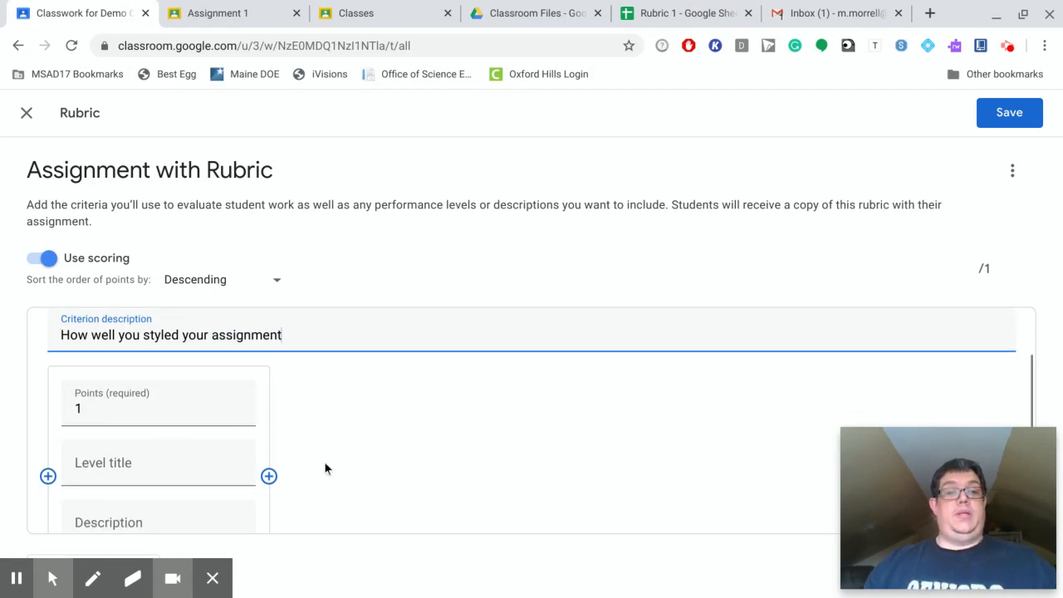
click(268, 474)
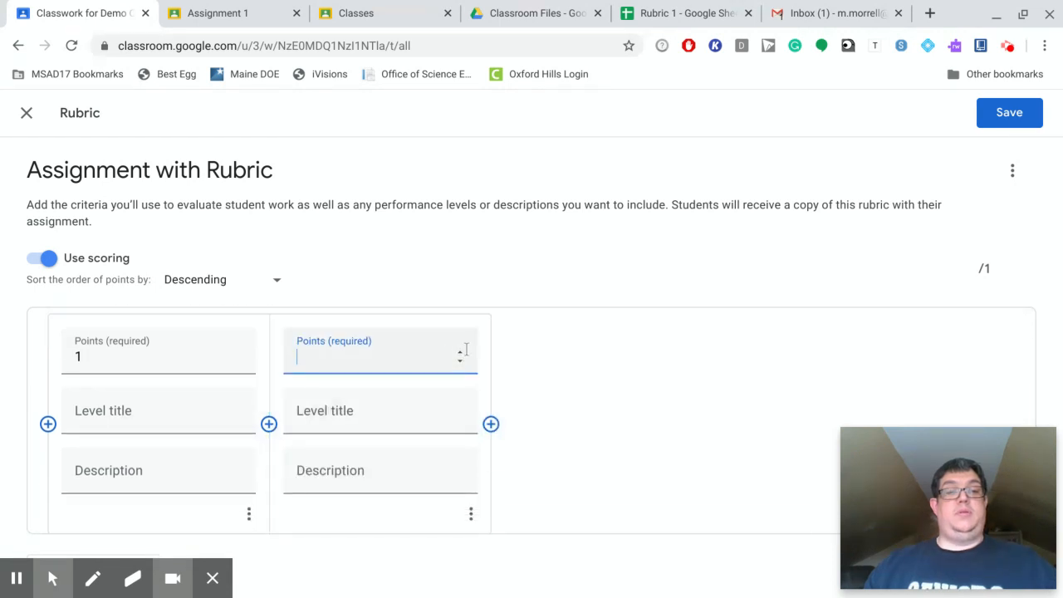
click(459, 353)
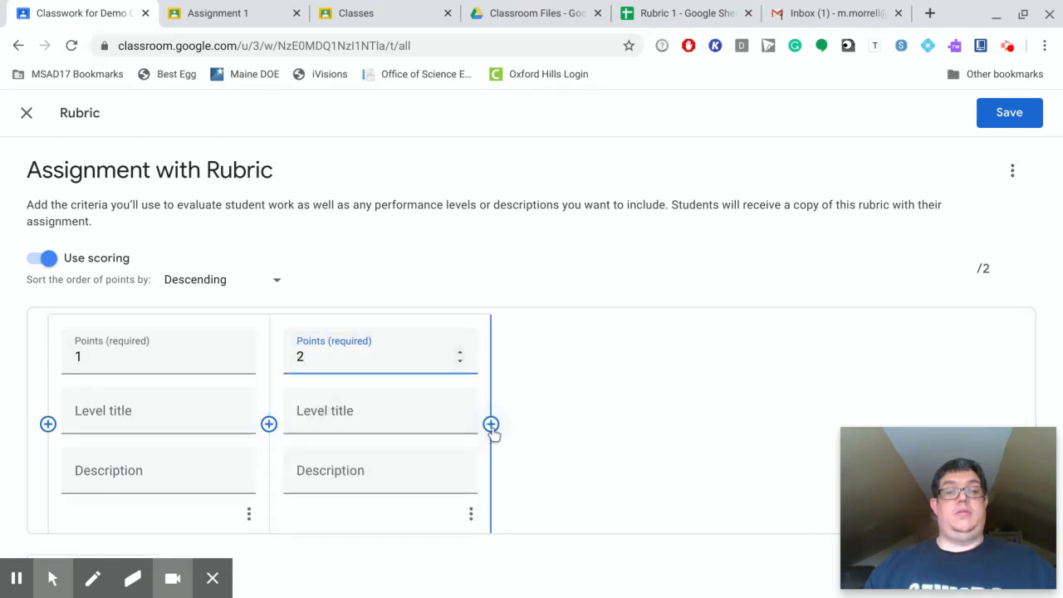
click(491, 424)
click(687, 357)
click(680, 353)
click(681, 352)
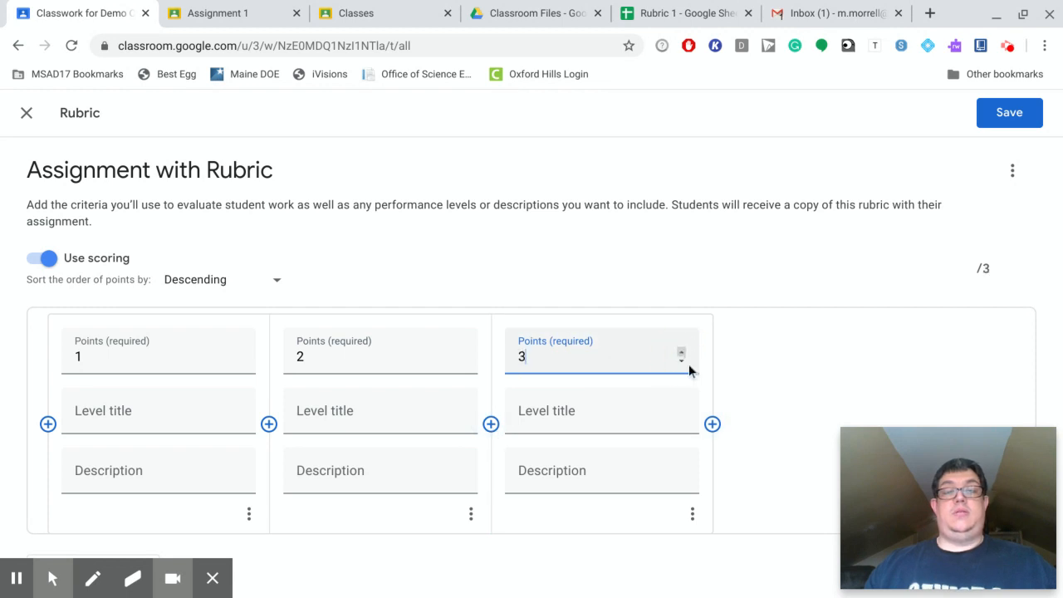
Step: Add a fourth level to the Style criterion, worth 4 points
click(713, 424)
click(903, 353)
click(903, 353)
click(903, 352)
click(903, 352)
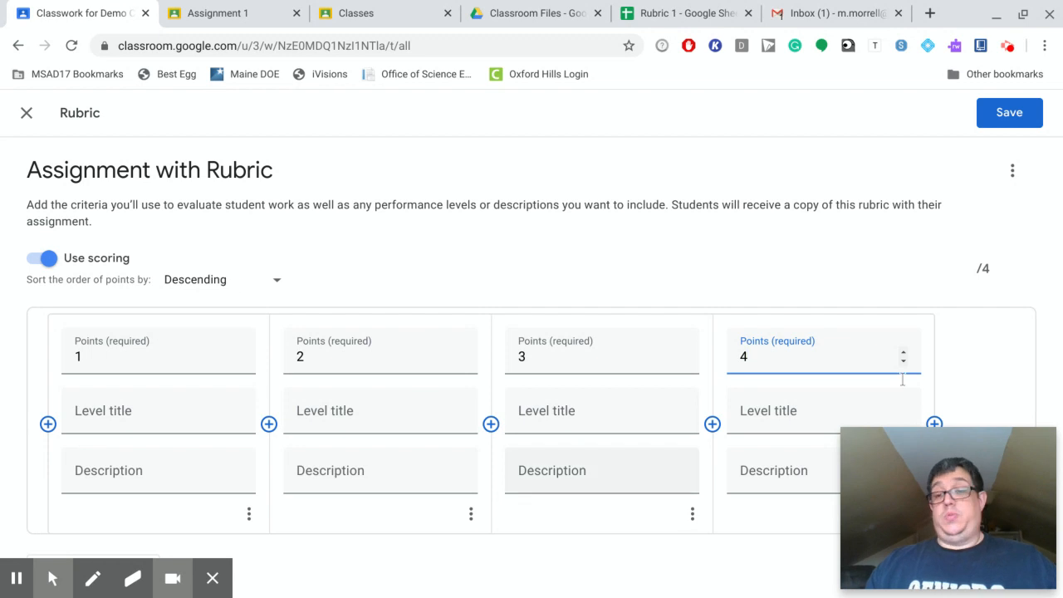
Step: Title the 1-point level "Awesome" and the 2-point level "Yes!"
click(191, 419)
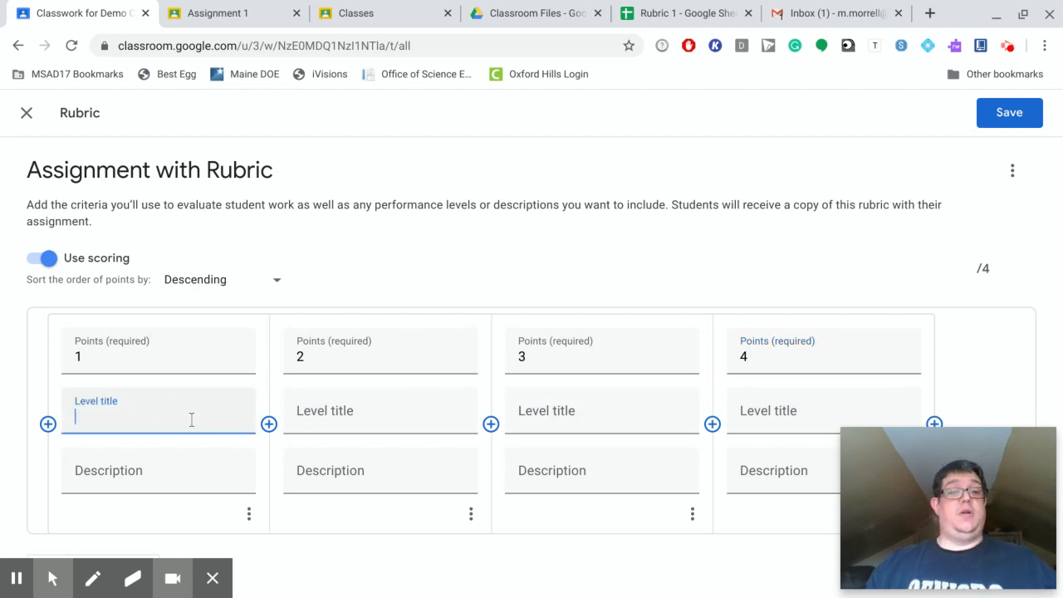
text(Awesome)
key(Tab)
key(Tab)
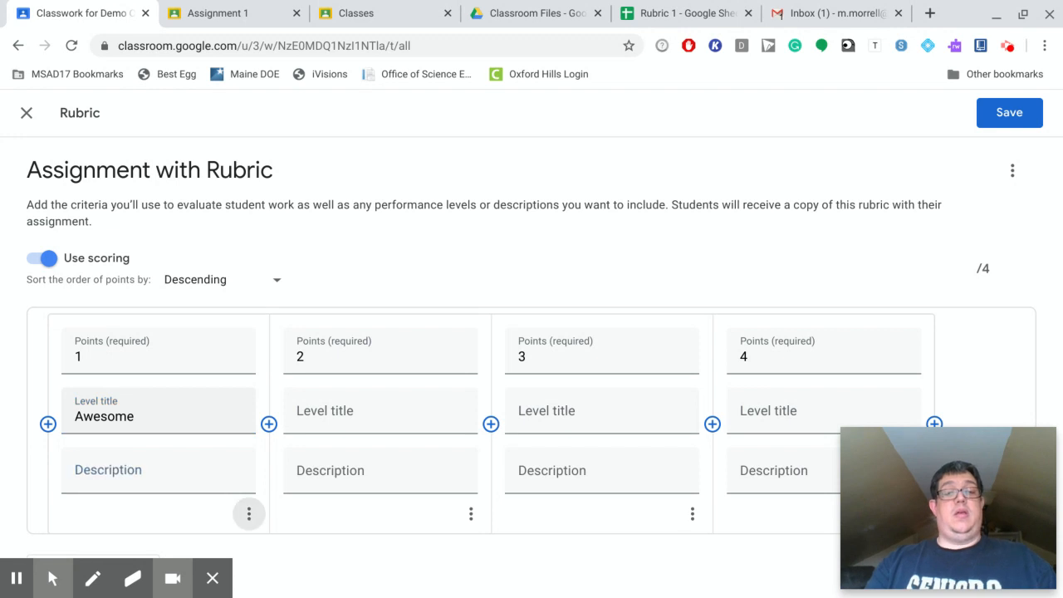
key(Tab)
key(Tab)
key(Tab)
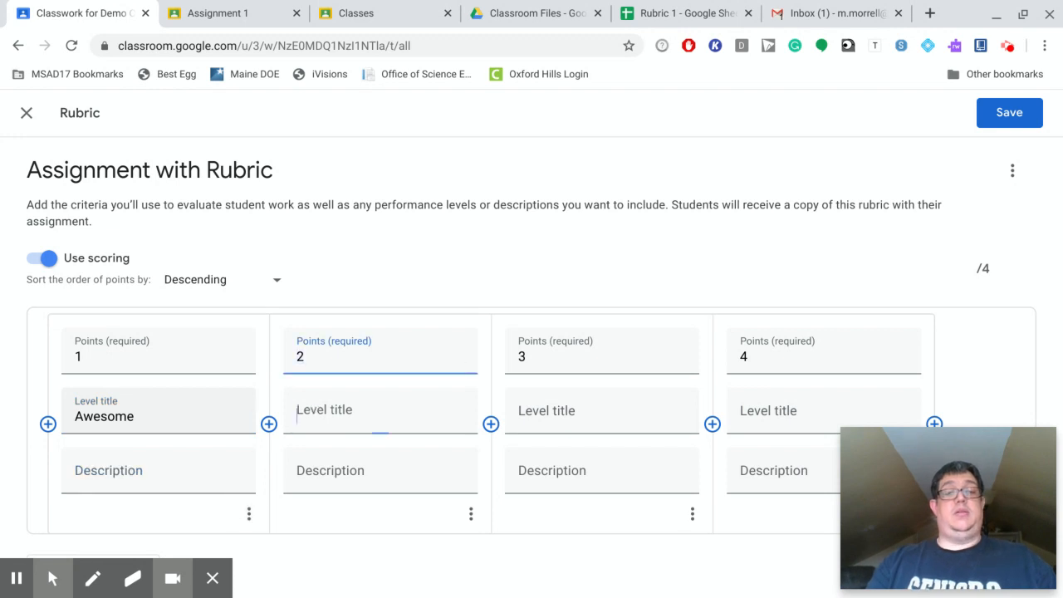
text(Yes!)
Step: Title the 3-point level "Almost" and the 4-point level "Working on it"
key(Tab)
key(Tab)
key(Tab)
key(Tab)
key(Tab)
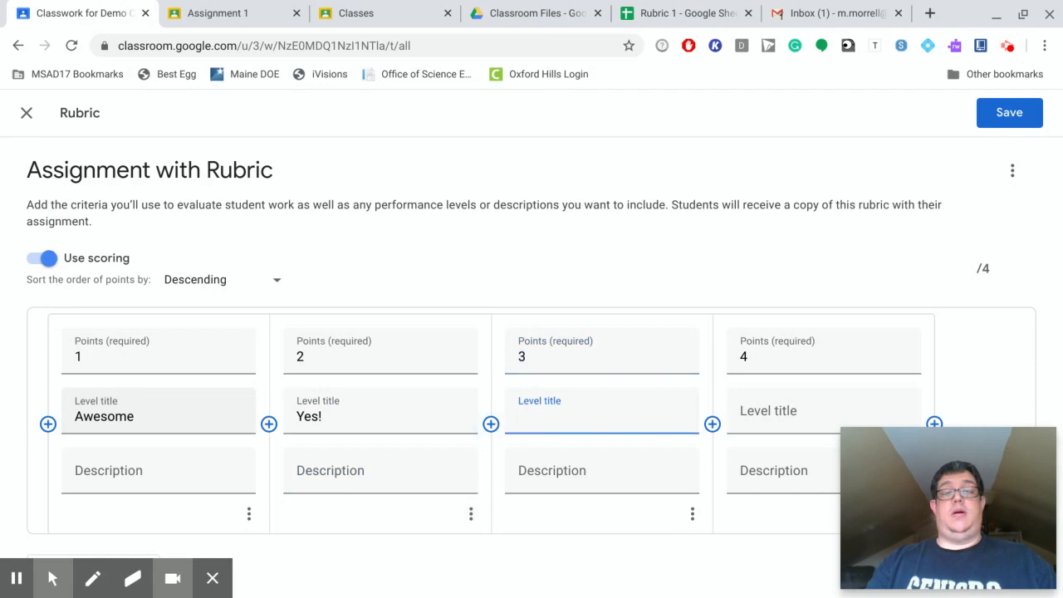
key(Tab)
key(Tab)
key(Tab)
key(Tab)
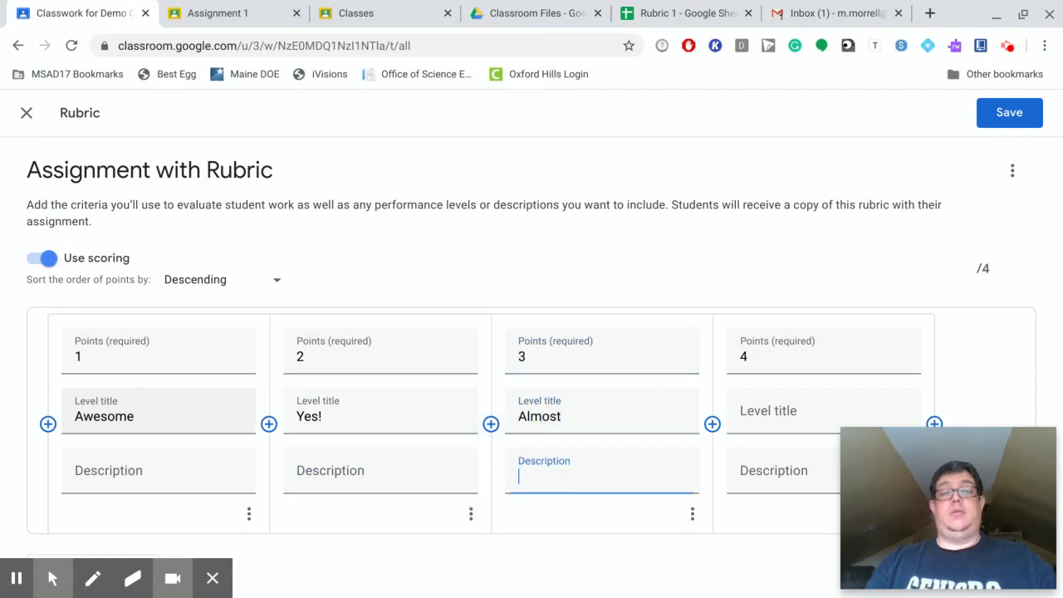
key(Tab)
text(Working on it)
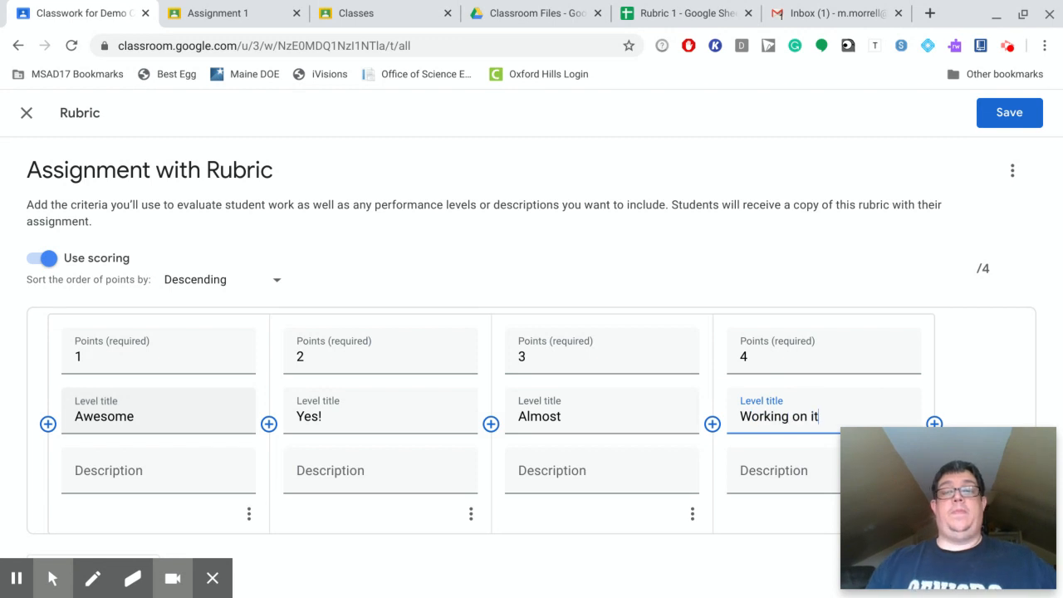
Step: Check which options the first level of the Style criterion offers and review the order of the levels
scroll(215, 456, down, 1)
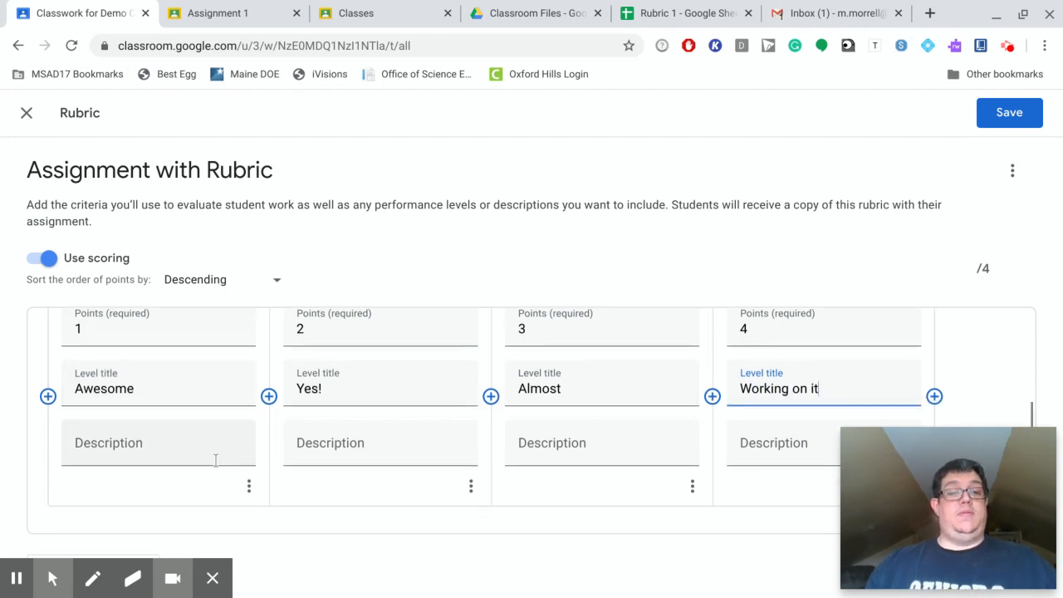
click(248, 489)
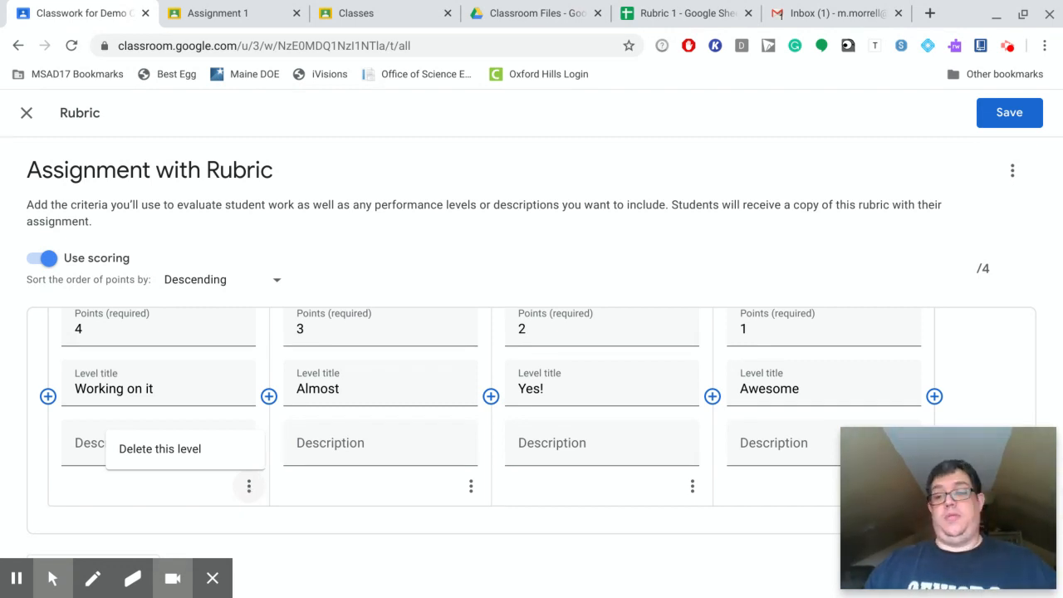
click(289, 517)
scroll(254, 487, up, 3)
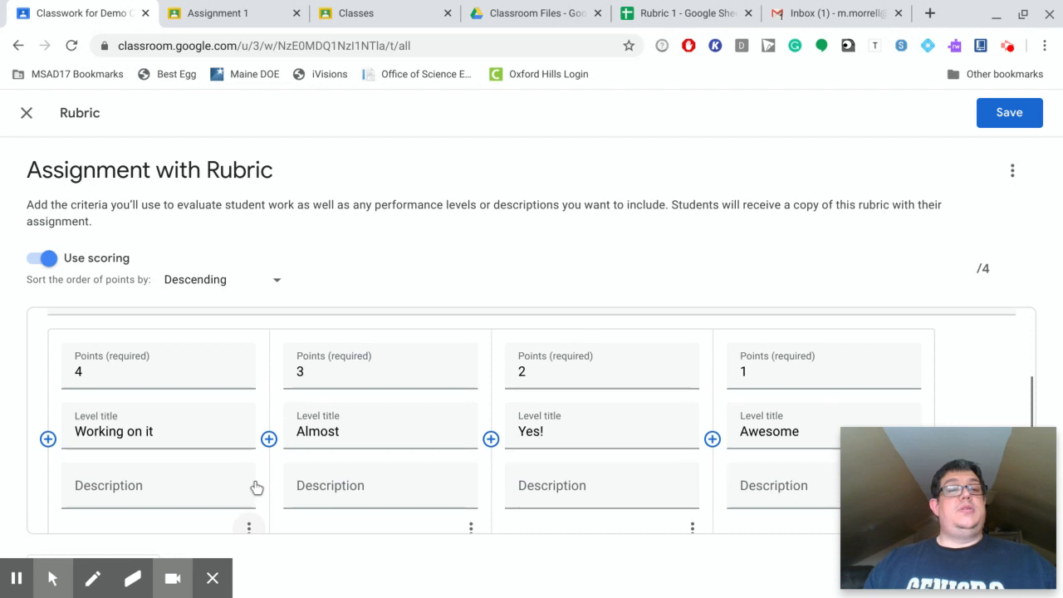
scroll(254, 481, down, 3)
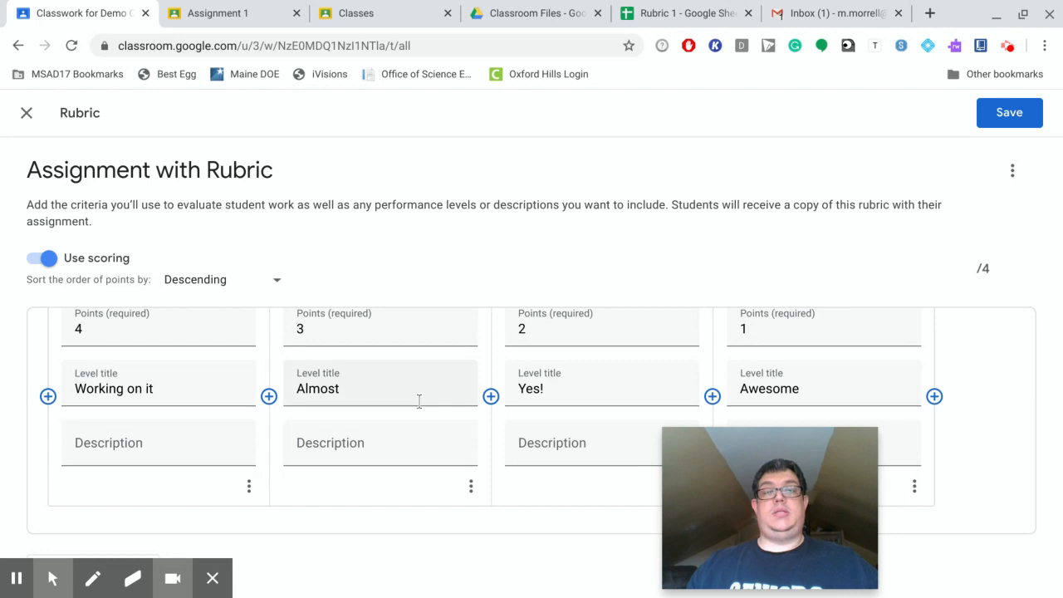
Step: Check which options are offered for the Style criterion and for the rubric as a whole, leaving both unchanged
scroll(409, 401, up, 3)
scroll(408, 401, up, 1)
click(1019, 340)
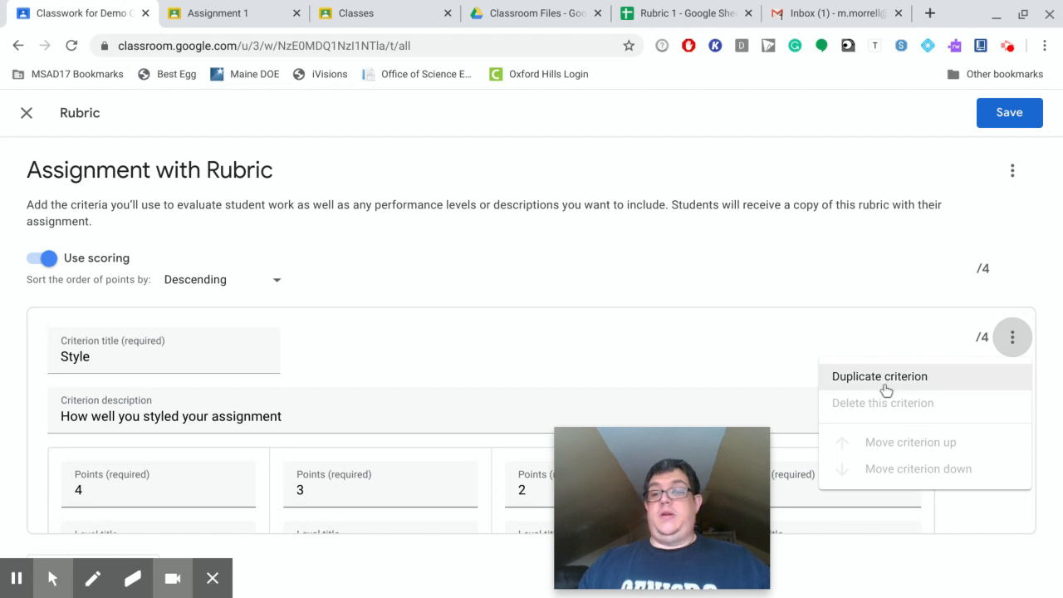
click(634, 341)
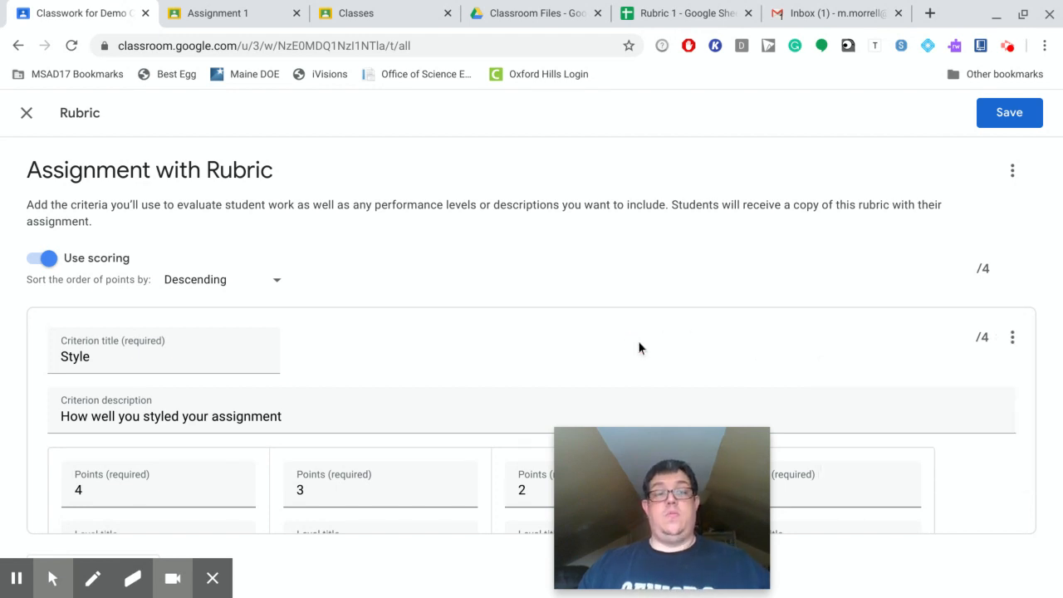
click(1013, 172)
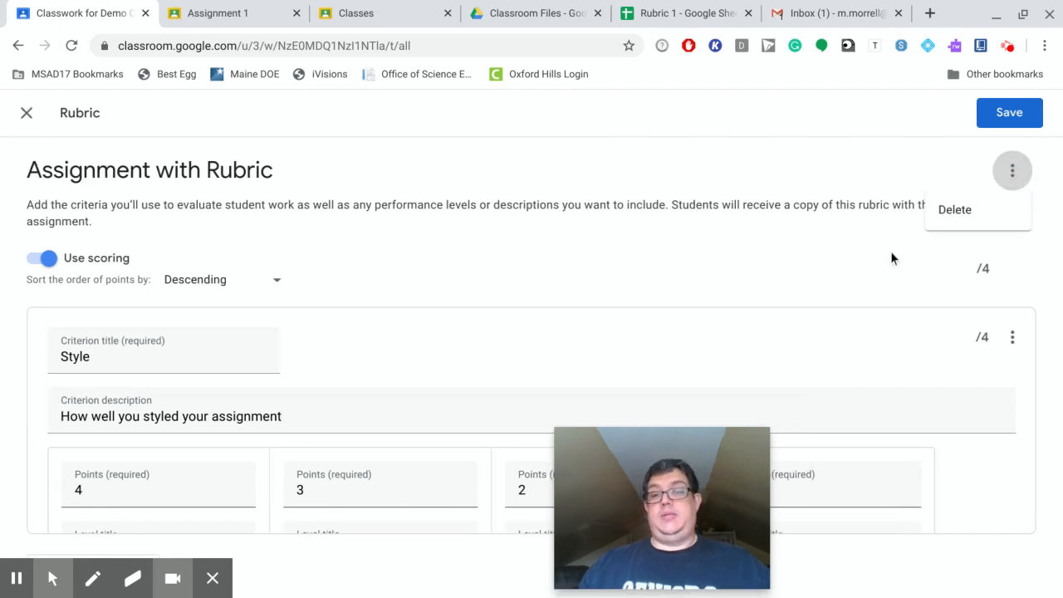
click(815, 264)
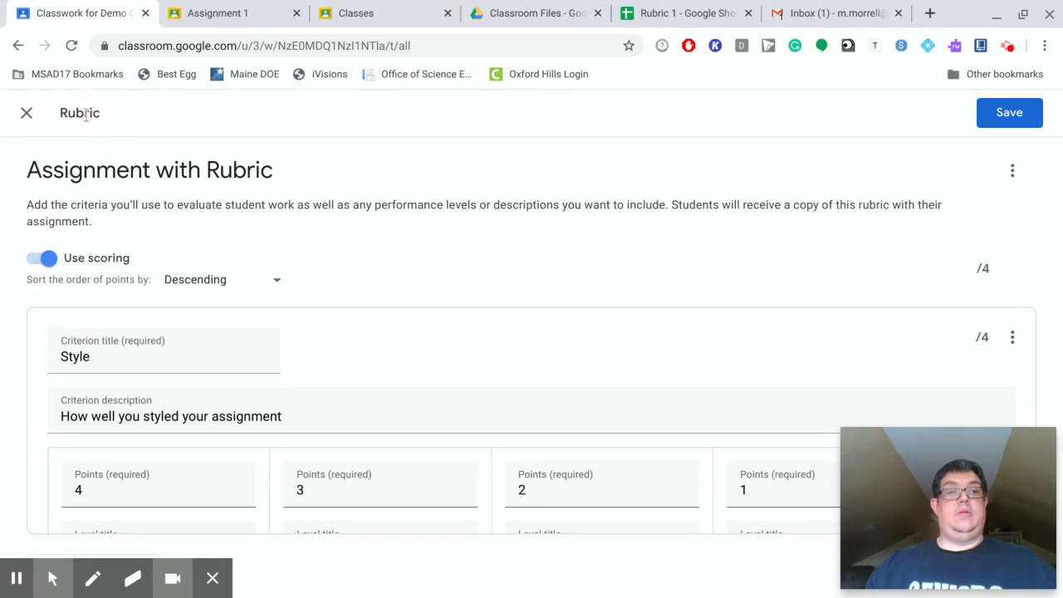
Step: Save the rubric with its Style criterion to the assignment
click(1010, 114)
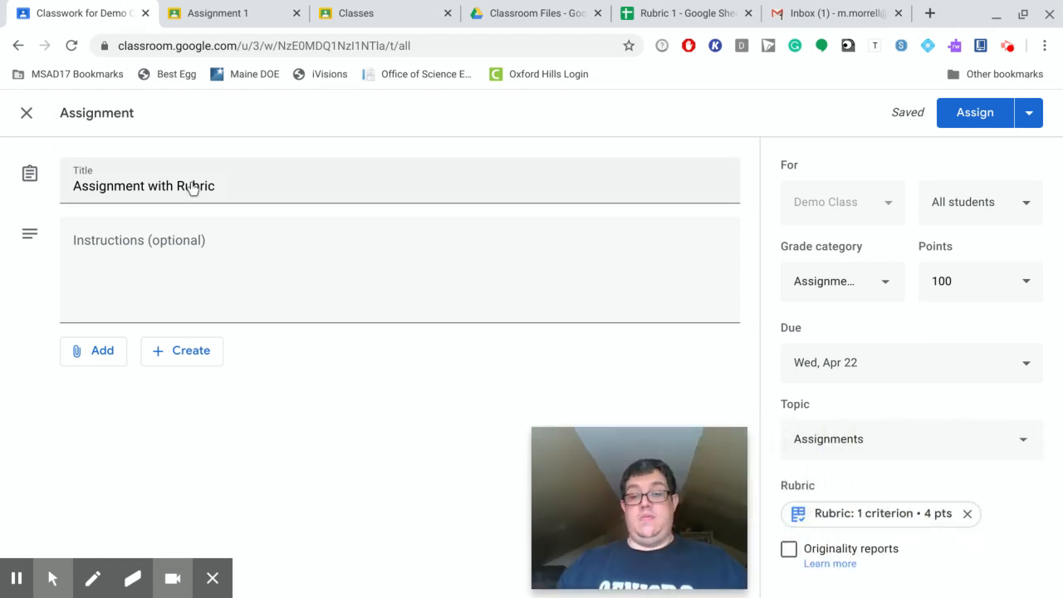
Step: Attach the Assignment 2 document from Google Drive and assign the work to the class
click(112, 350)
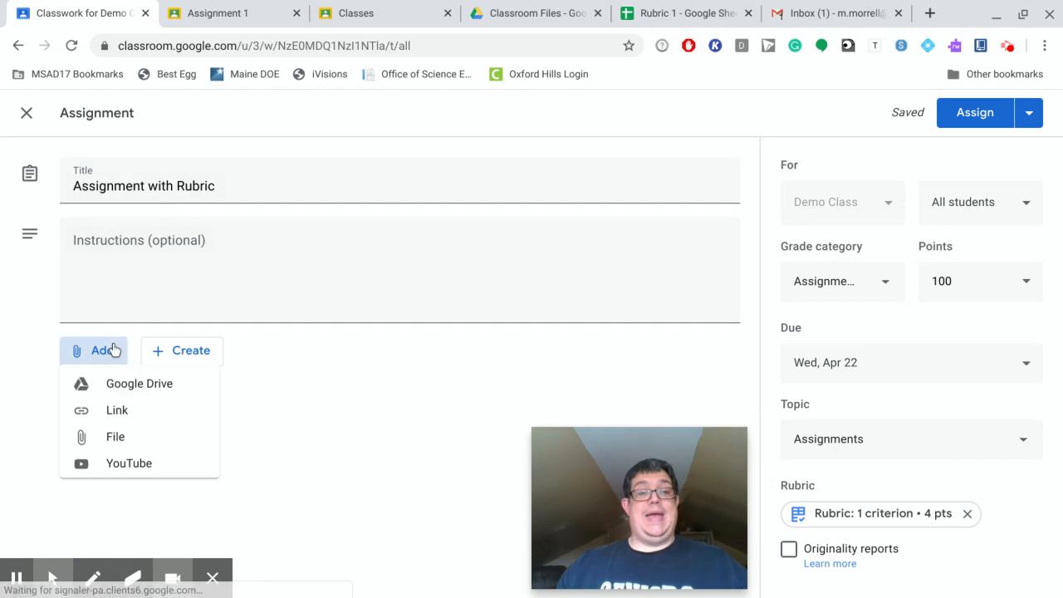
click(139, 387)
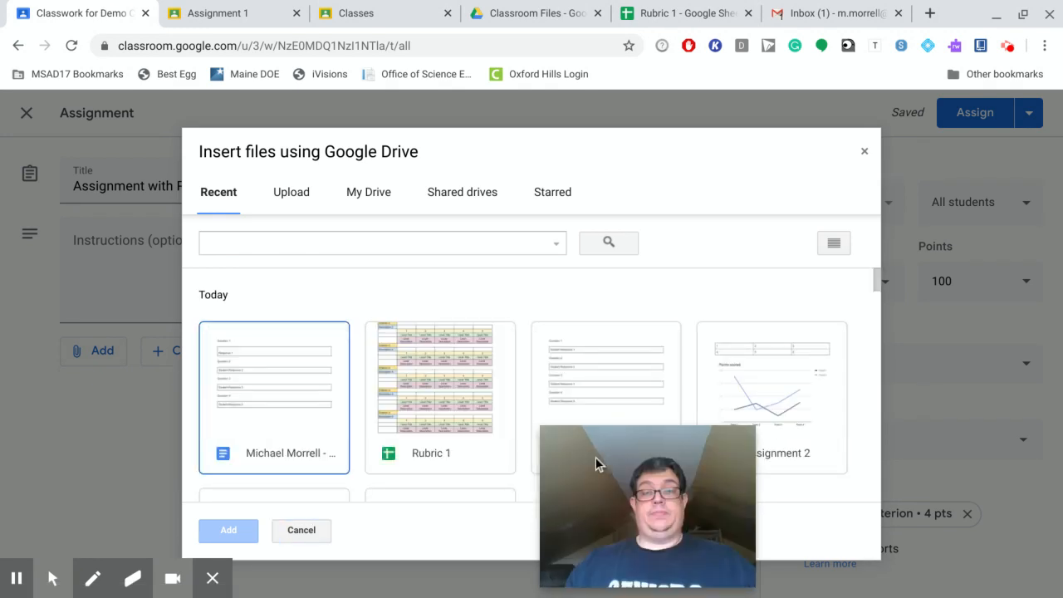
click(743, 382)
click(228, 530)
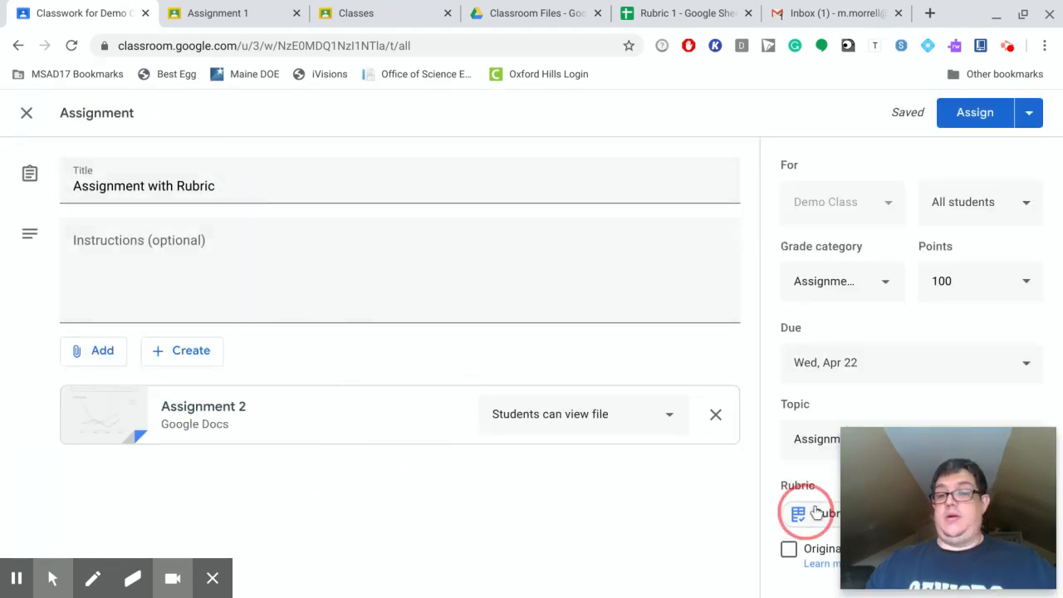
click(987, 112)
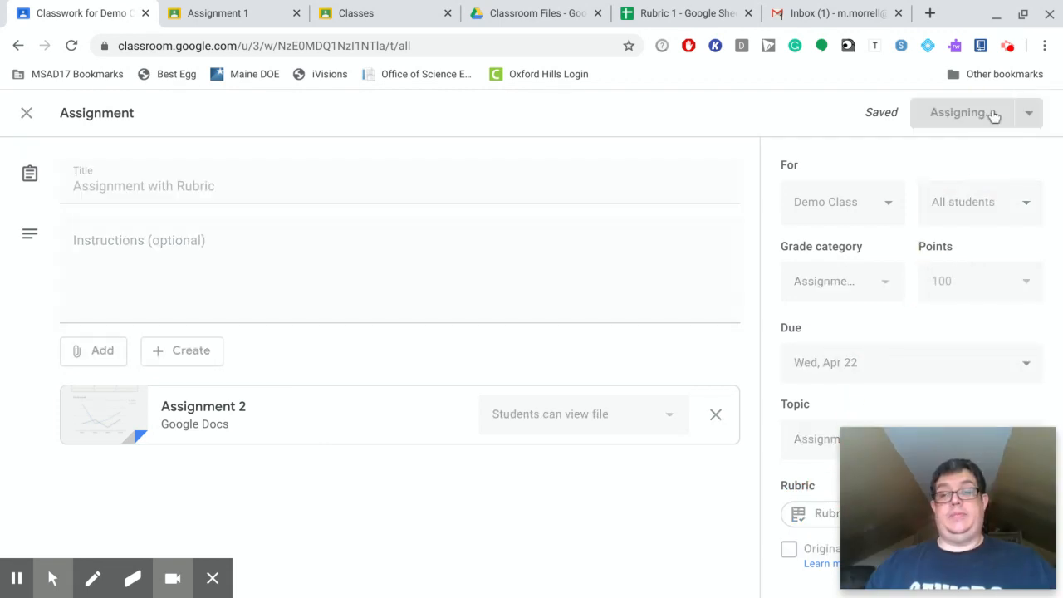